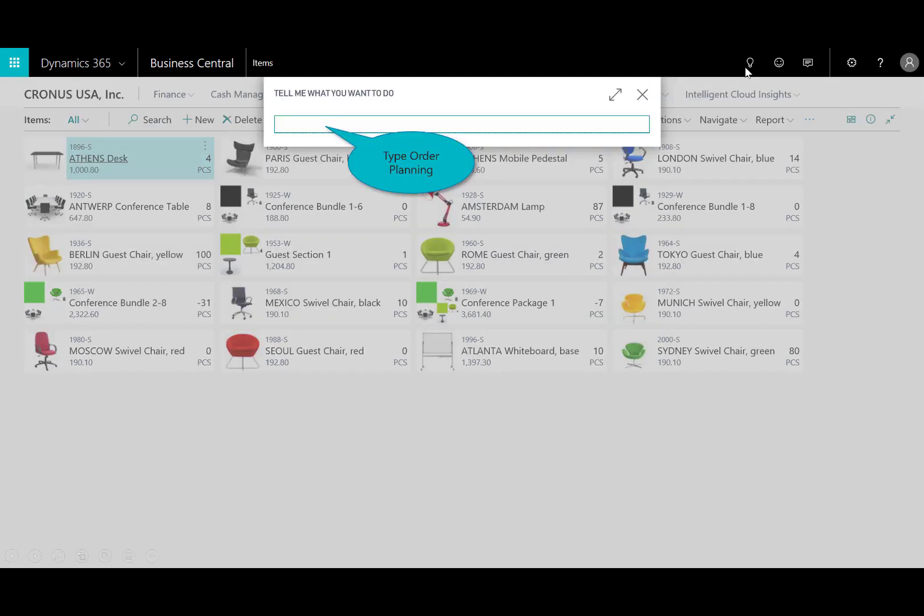
Open the Order Planning page and check availability by location for the ATLANTA Whiteboard, base demand line.
text(Order Planning)
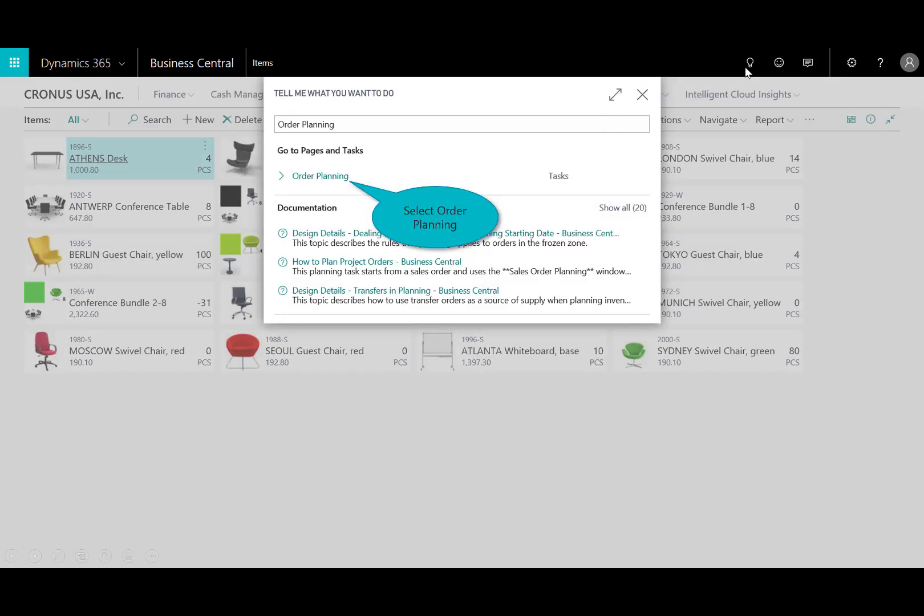
click(338, 176)
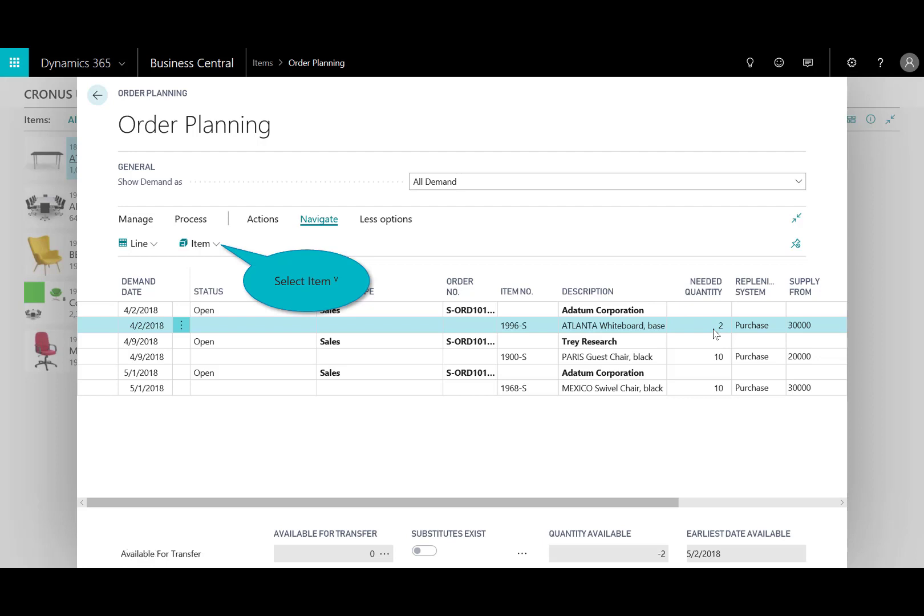
click(205, 247)
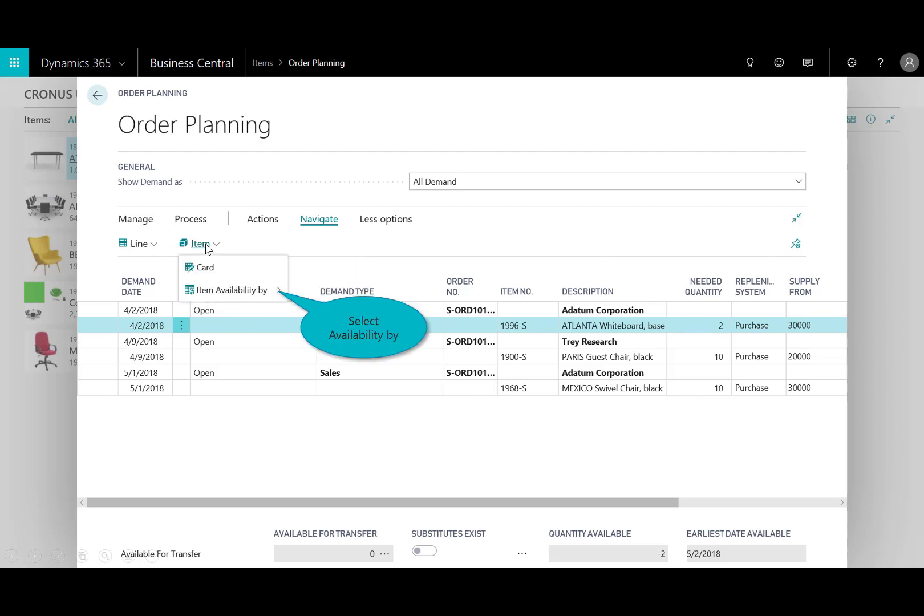
click(259, 292)
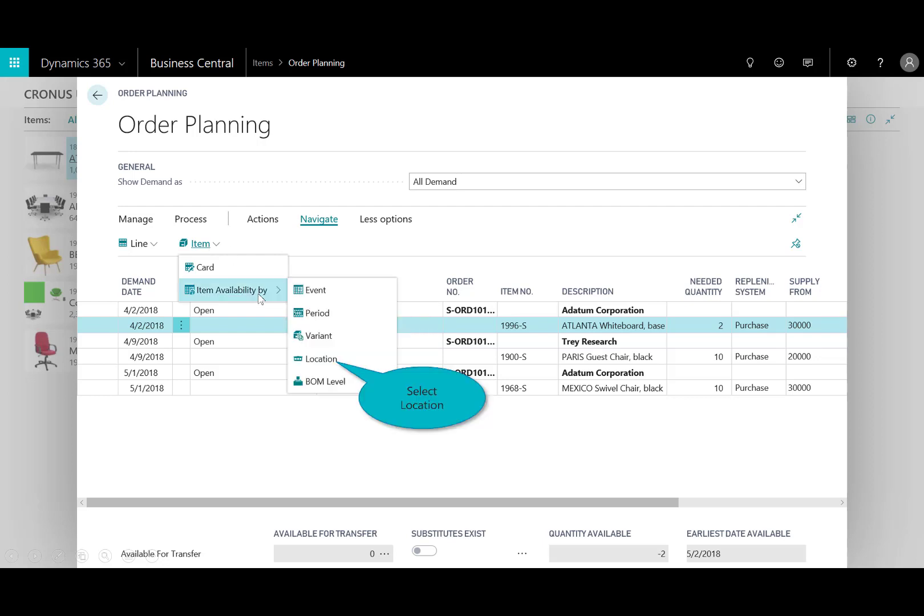
click(322, 360)
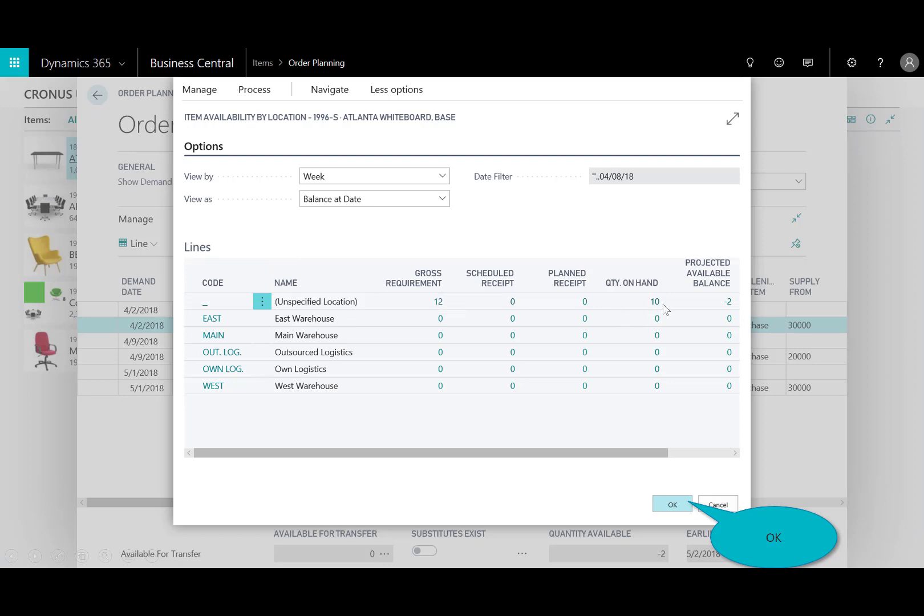
click(672, 504)
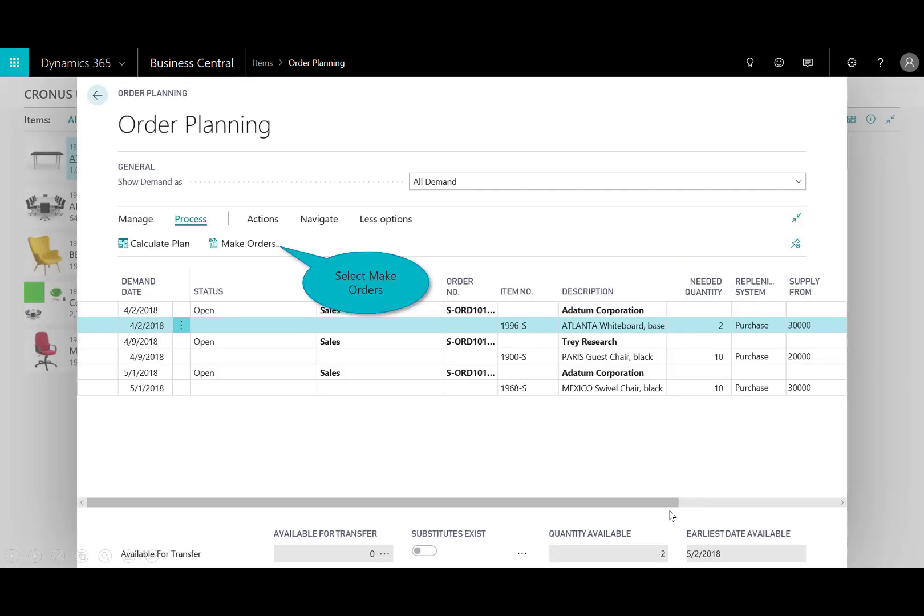
Make supply orders for the active order with Make Purch. Orders as the purchase option, and leave Order Planning.
click(251, 243)
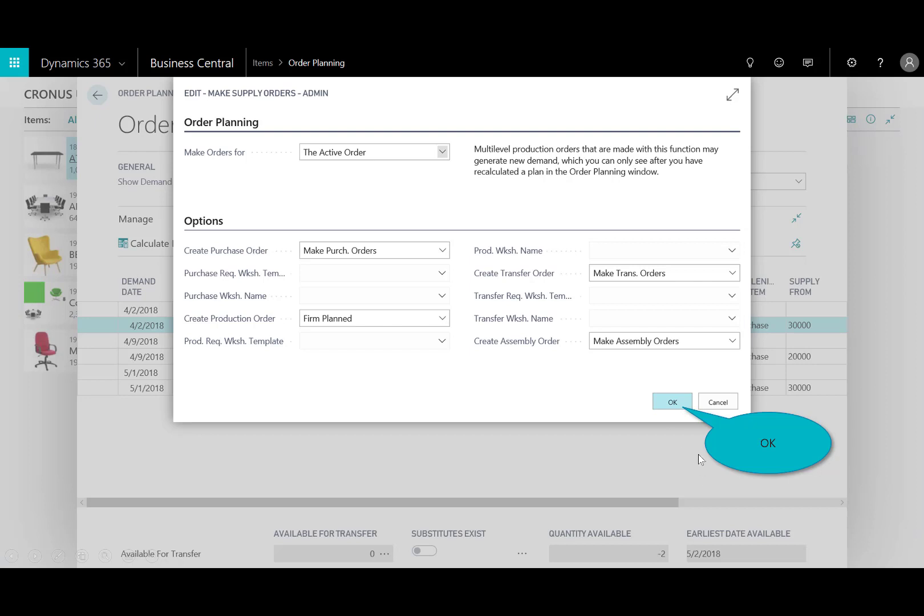
click(674, 405)
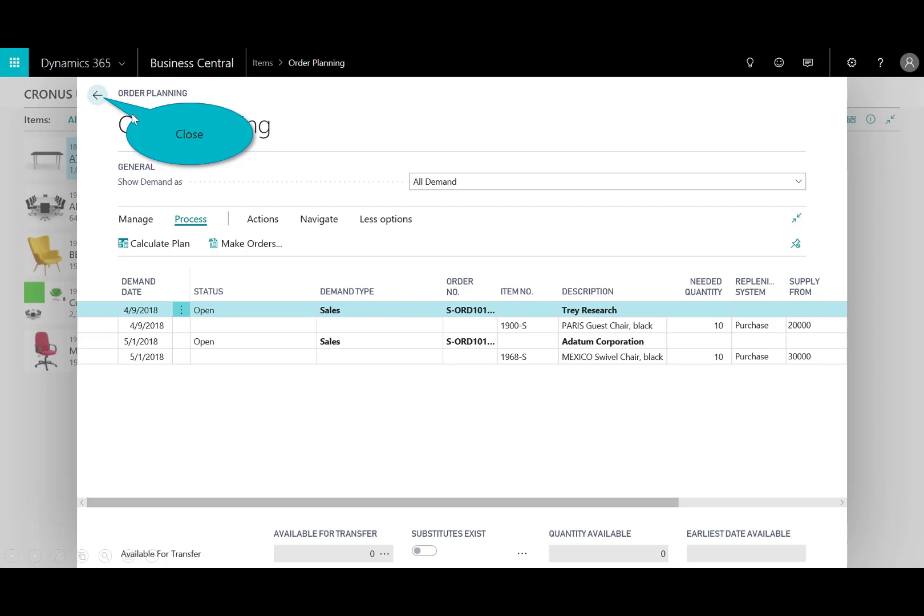
click(103, 98)
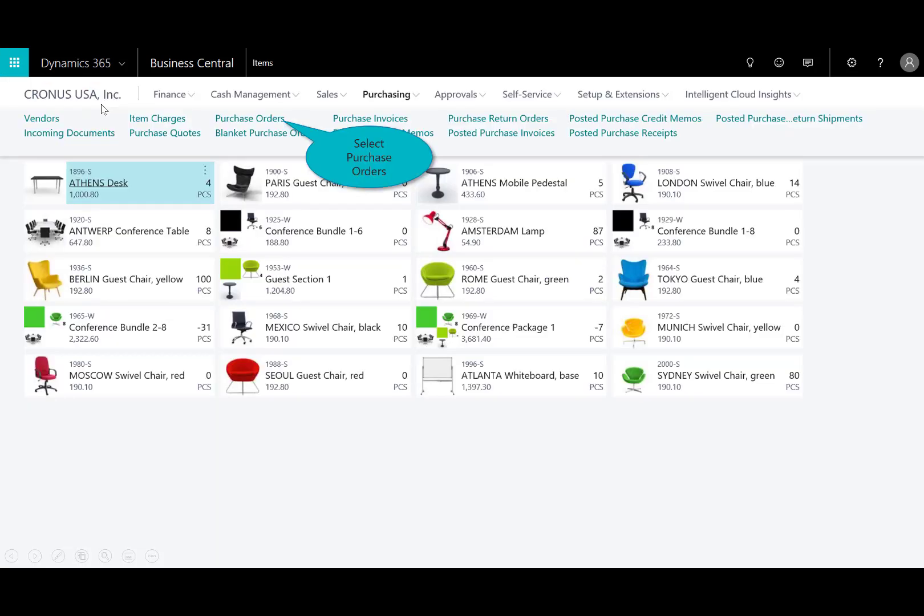
Open the Graphic Design Institute purchase order dated 4/30/2018 from the purchase orders list, review its line and close it.
click(271, 121)
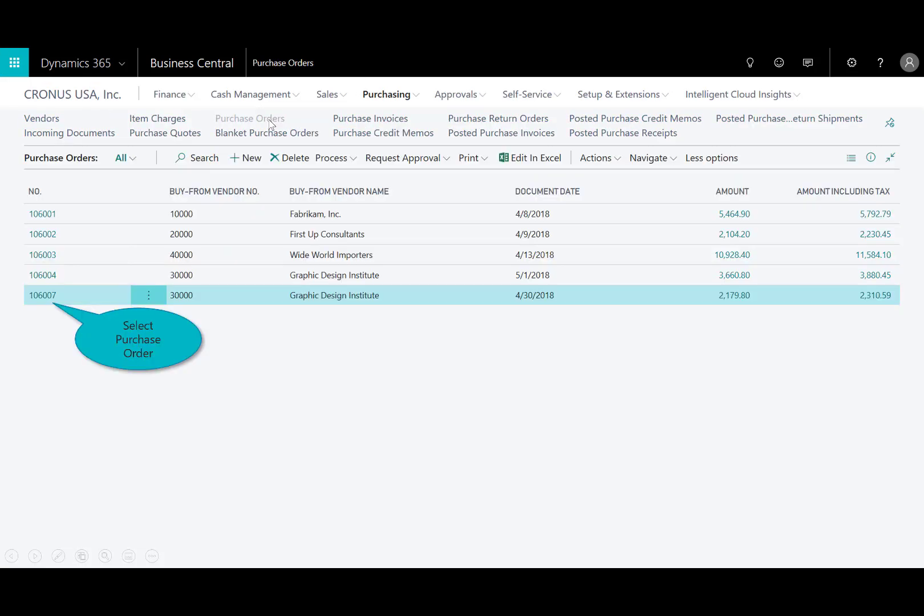
click(47, 300)
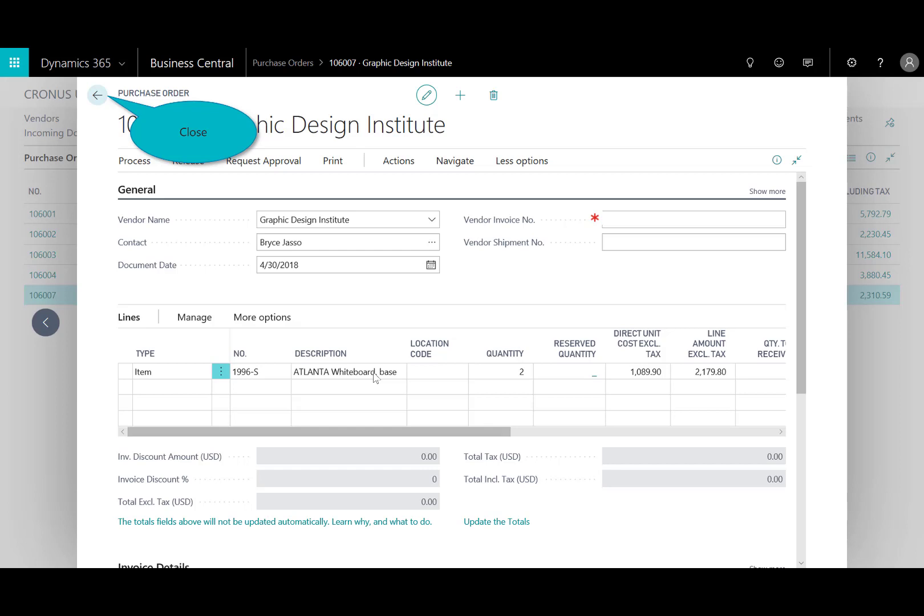
click(97, 96)
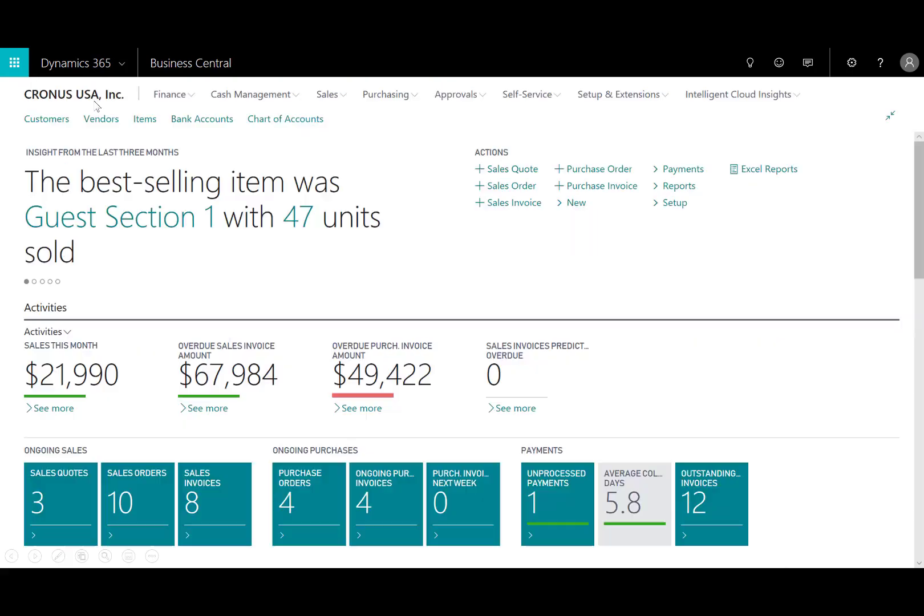
Create a new sales order for the customer Adatum Corporation.
click(242, 390)
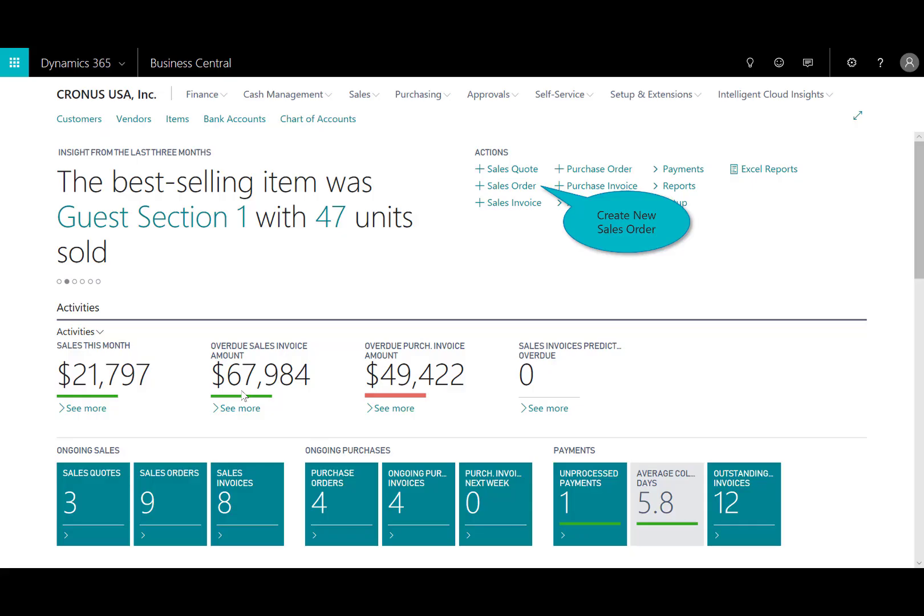
click(511, 186)
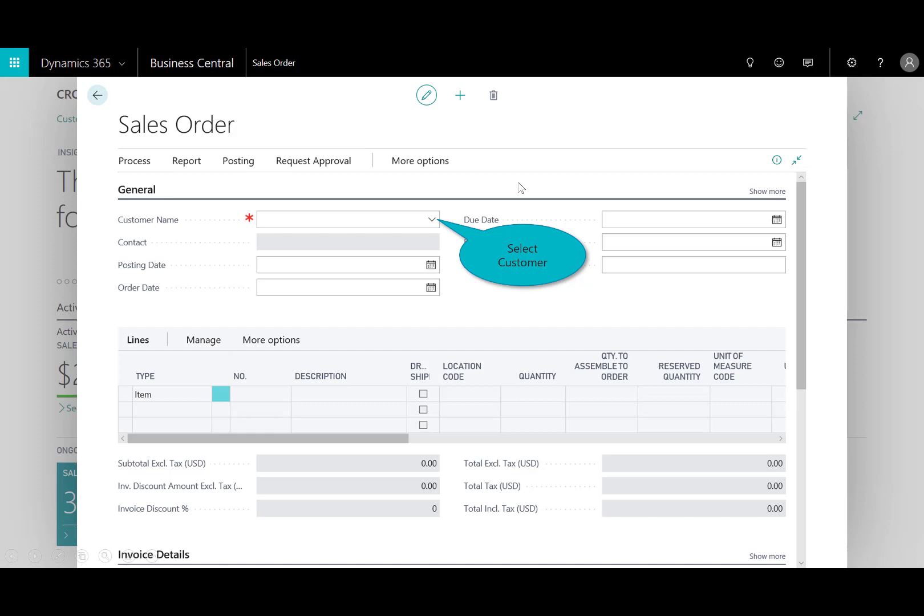
click(431, 221)
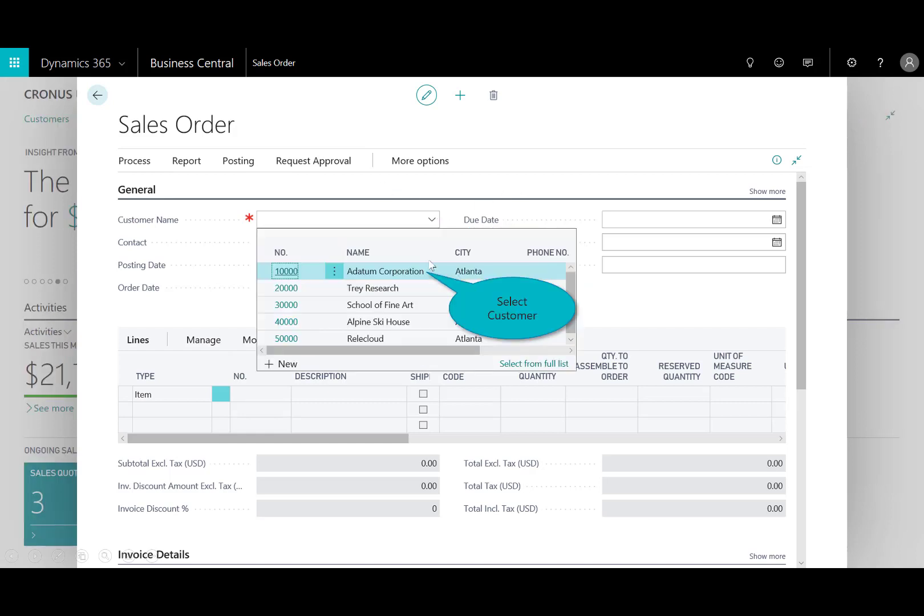
click(399, 272)
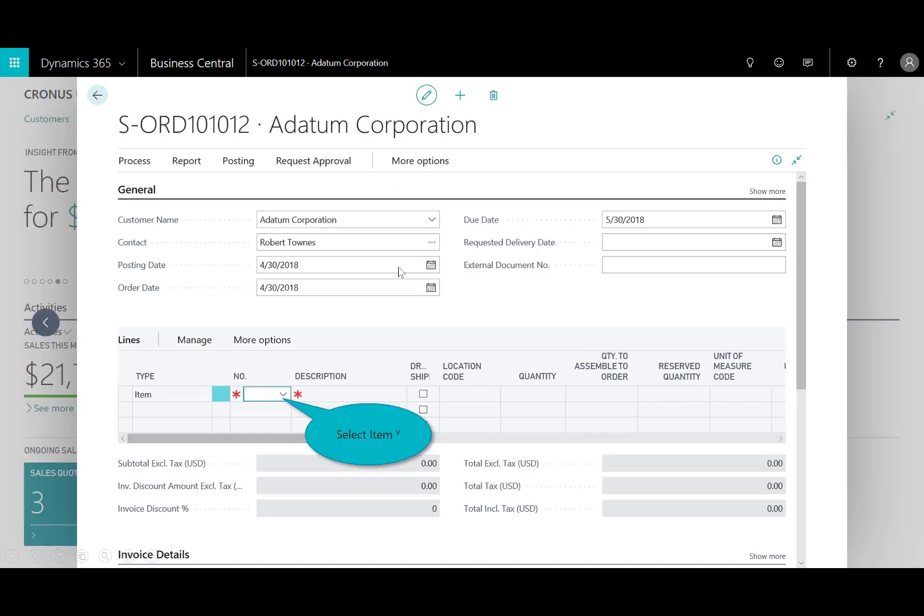
Add item 1969-W Conference Package 1 to the first sales line with quantity 1, accepting the insufficient inventory.
click(284, 394)
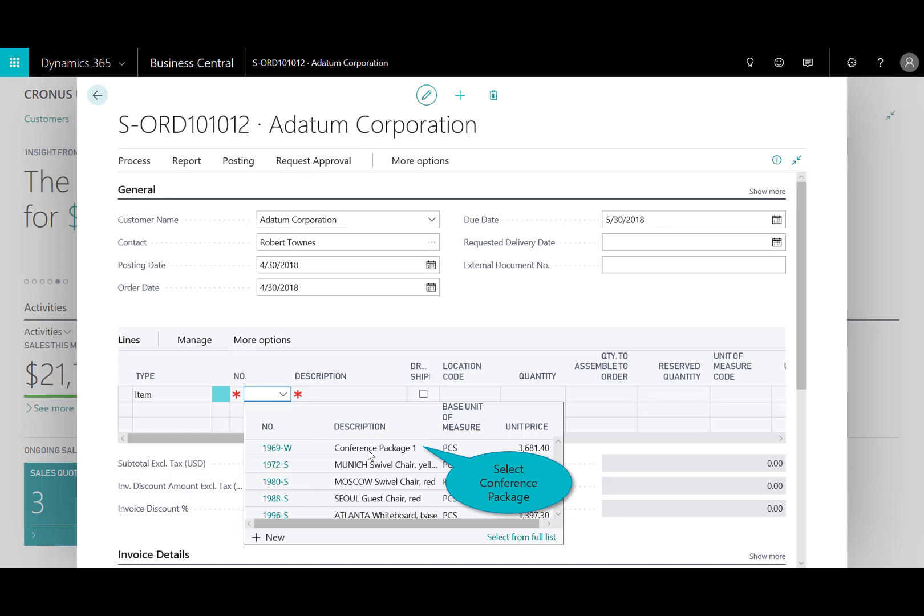
click(406, 449)
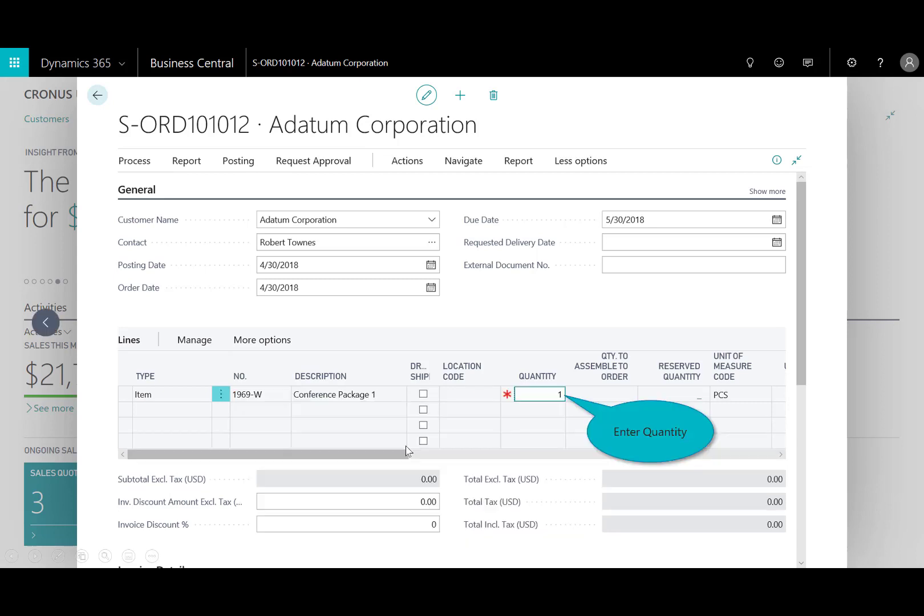
click(553, 394)
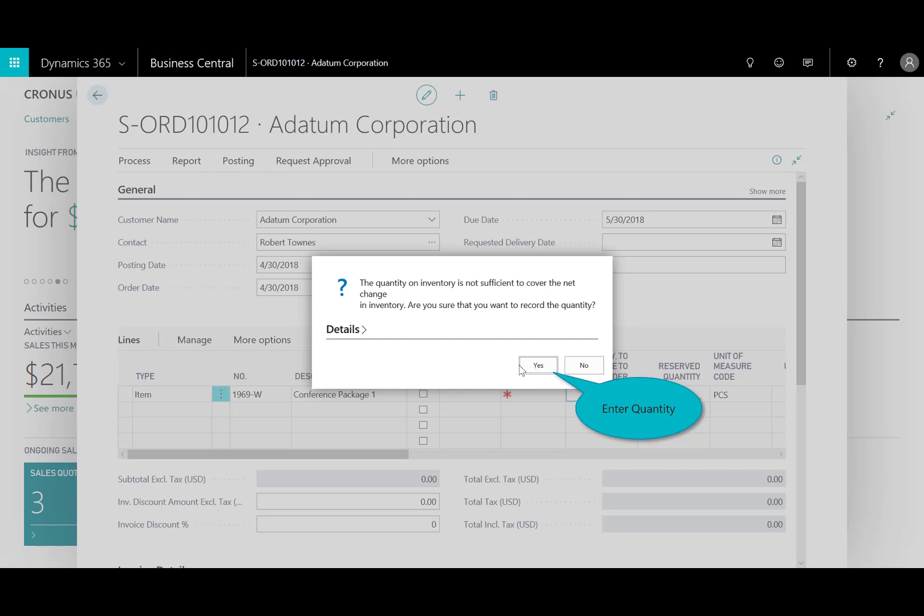
click(538, 367)
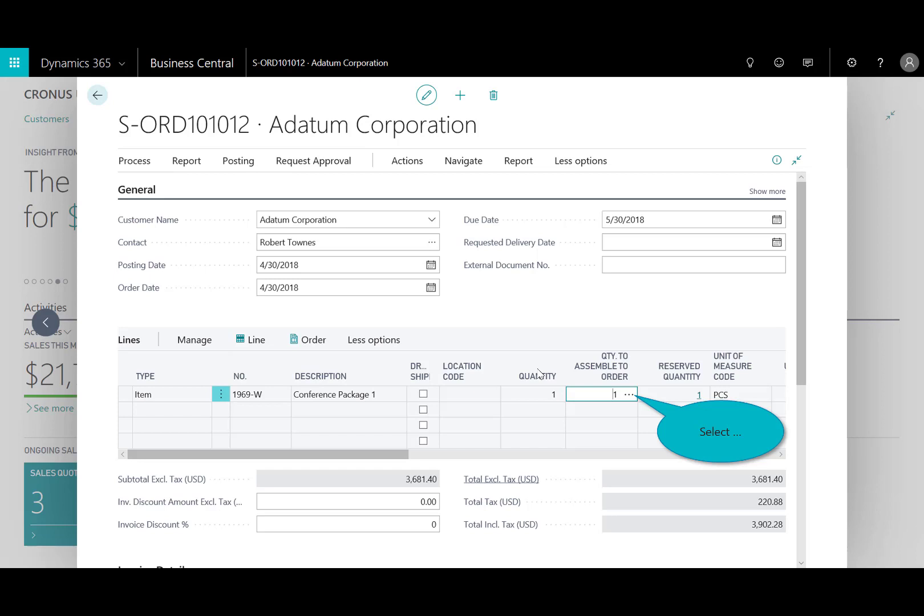
Review the assemble-to-order lines of Conference Package 1 and look up the assembly orders related to this sales order.
click(629, 395)
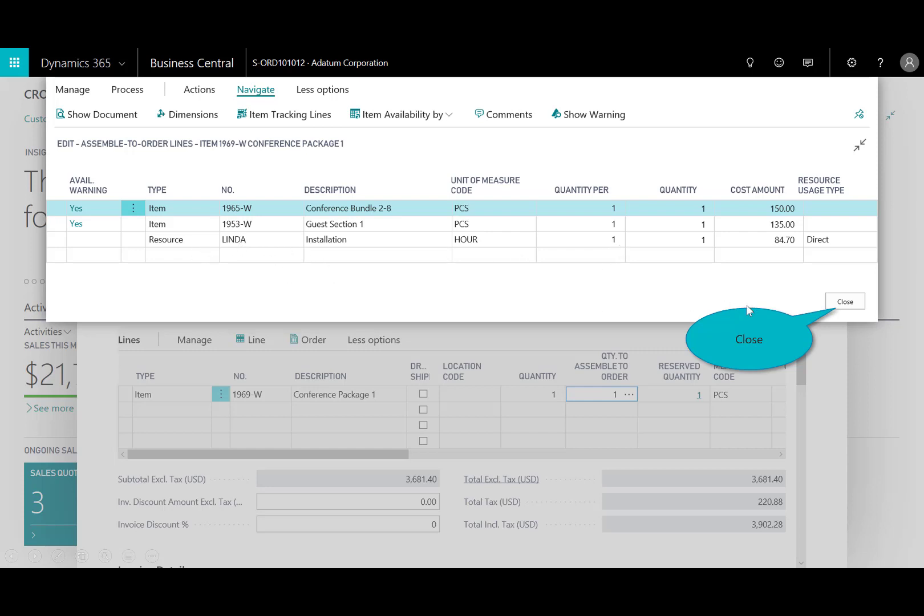
click(841, 306)
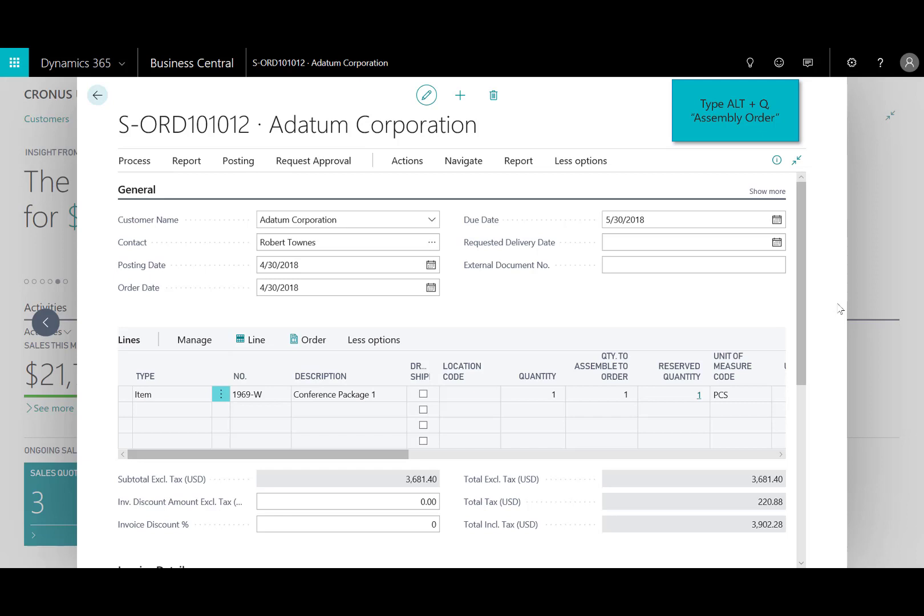
click(748, 64)
text(assembly Orders)
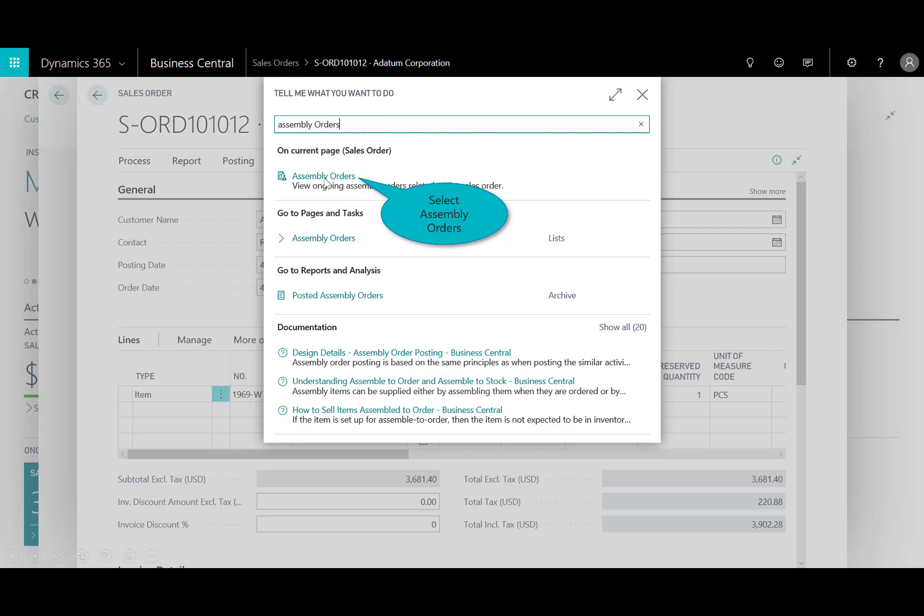
click(325, 181)
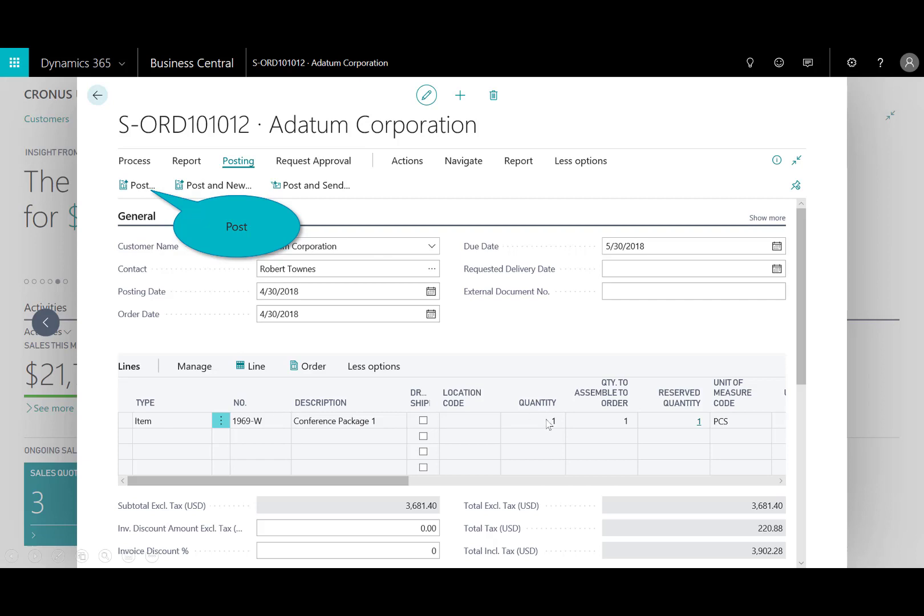
Post the Adatum Corporation sales order.
click(130, 189)
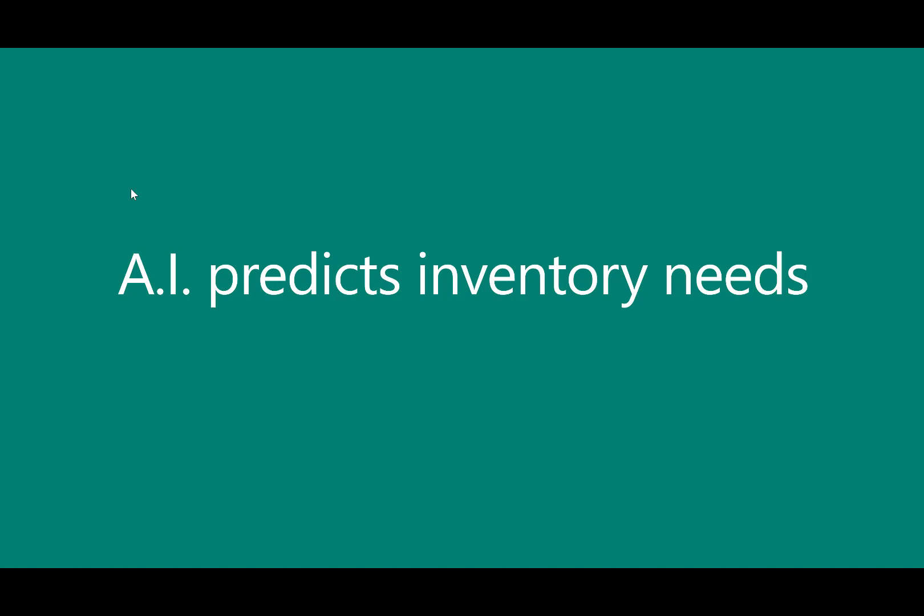
click(132, 194)
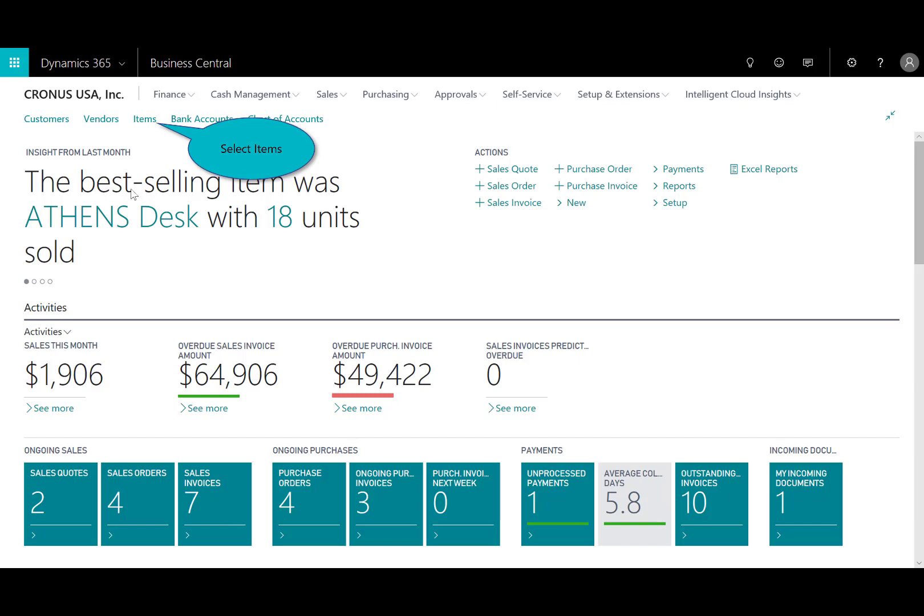
Open the Items list and show the inventory forecast for the ATHENS Desk.
click(146, 124)
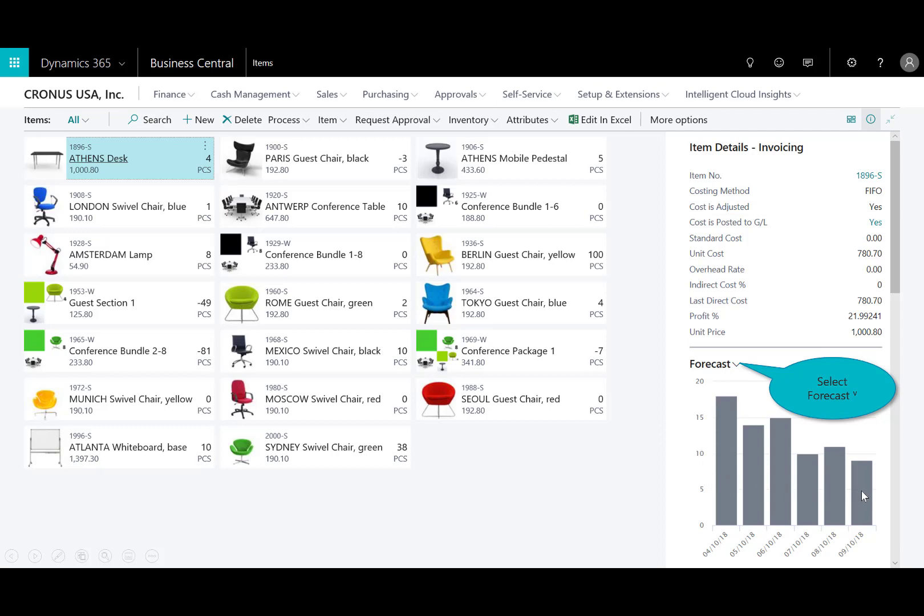
click(736, 365)
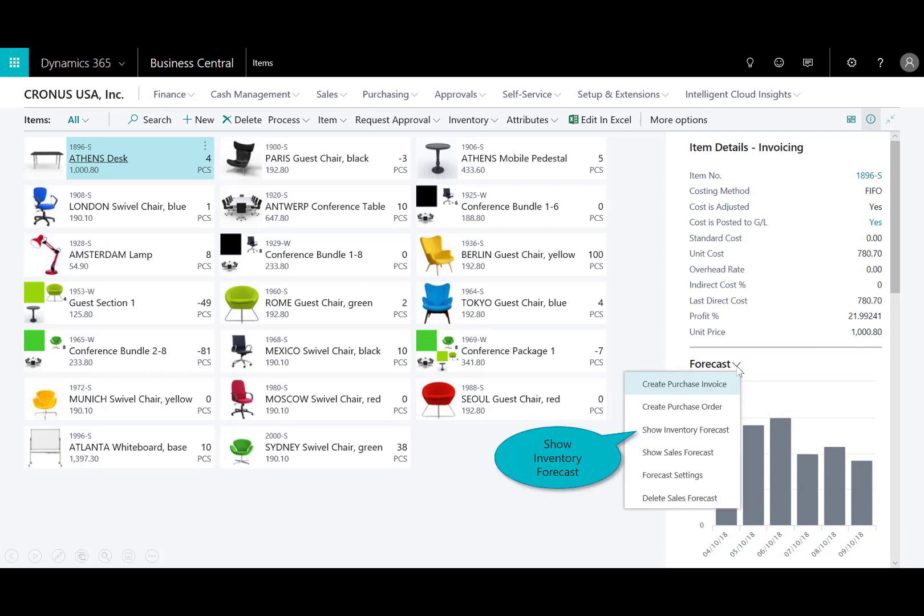
click(674, 433)
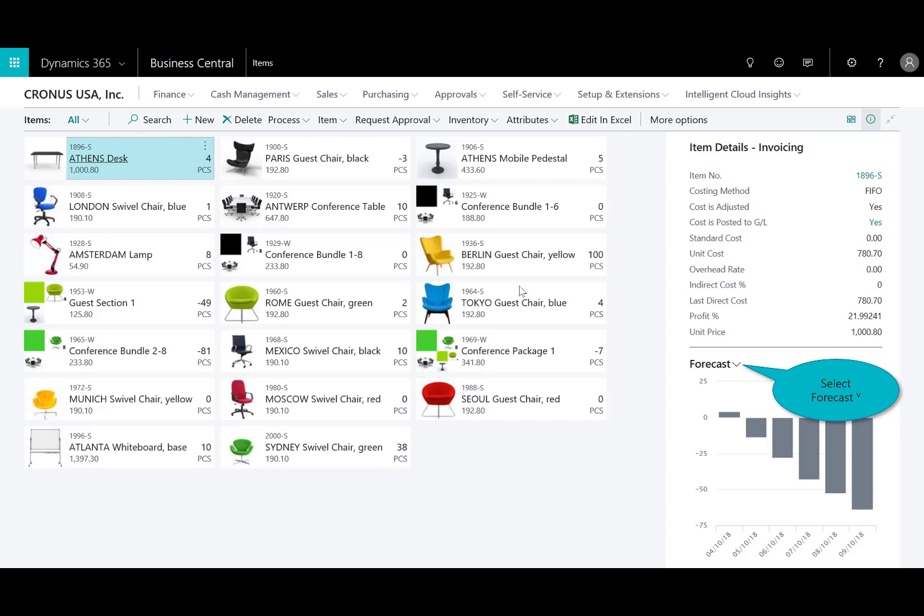
Create a purchase invoice from the ATHENS Desk forecast and add the vendor's out-of-stock items to it.
click(735, 366)
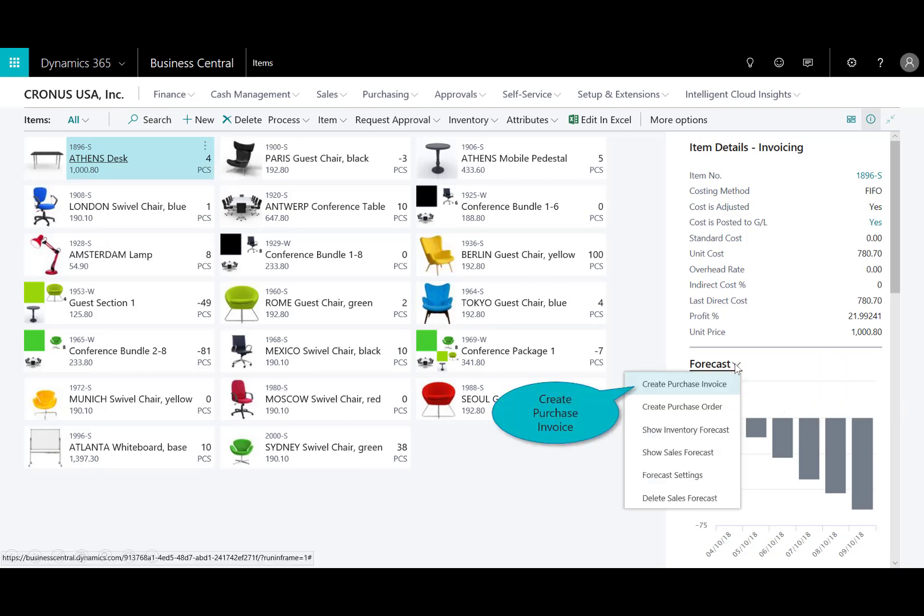
click(659, 386)
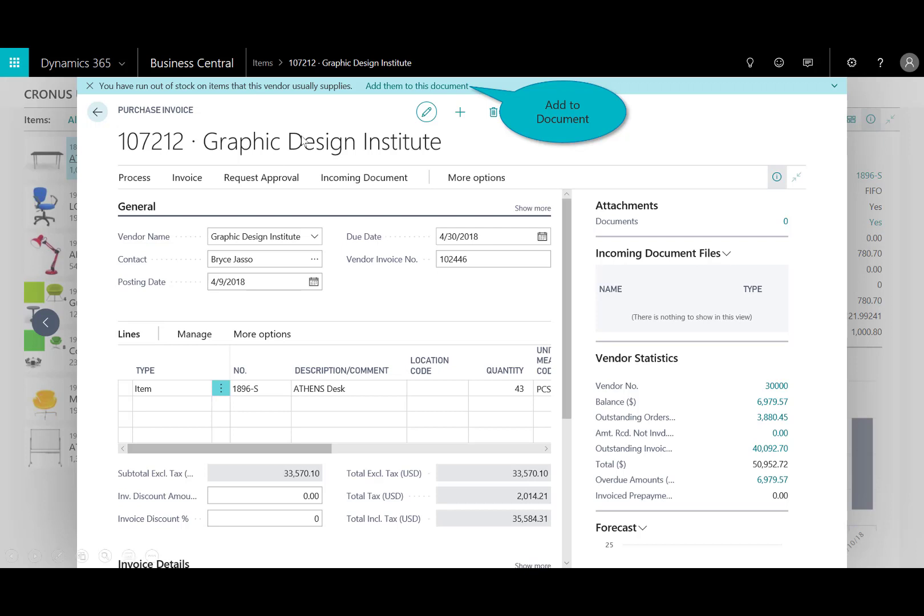
click(444, 86)
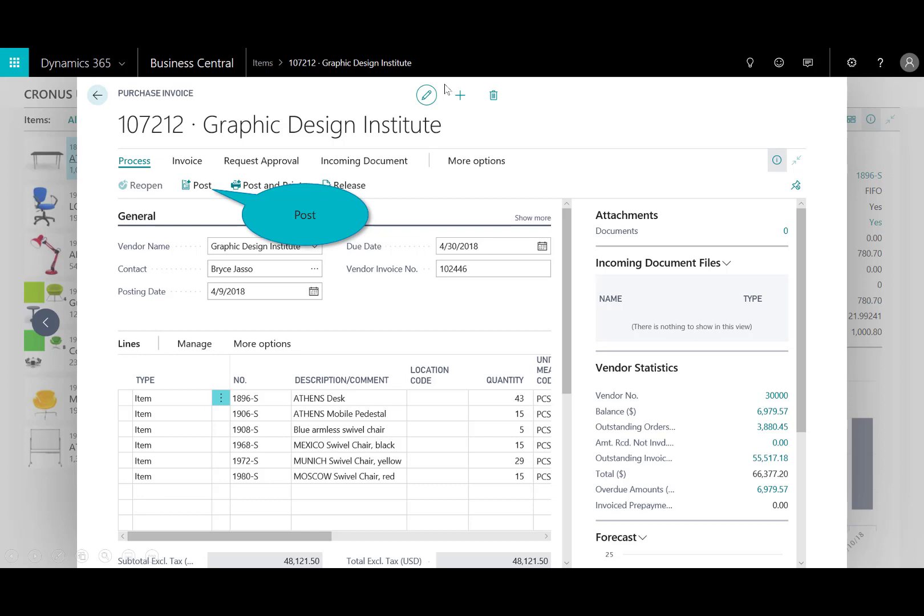